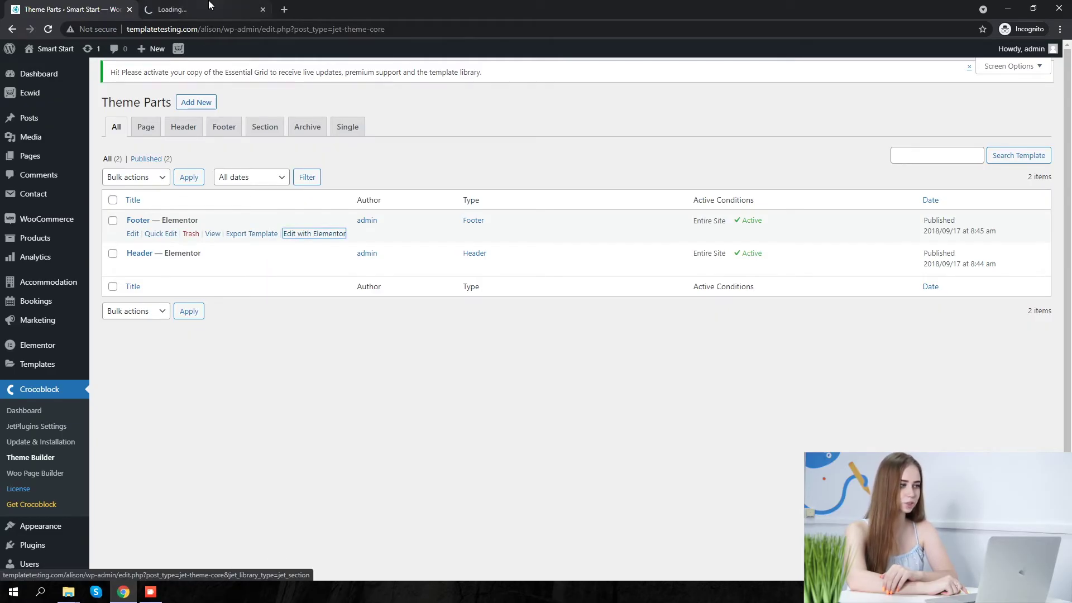
Step: Open the footer's 'Smart Start is a learning platform…' paragraph for editing in the Footer template
click(205, 8)
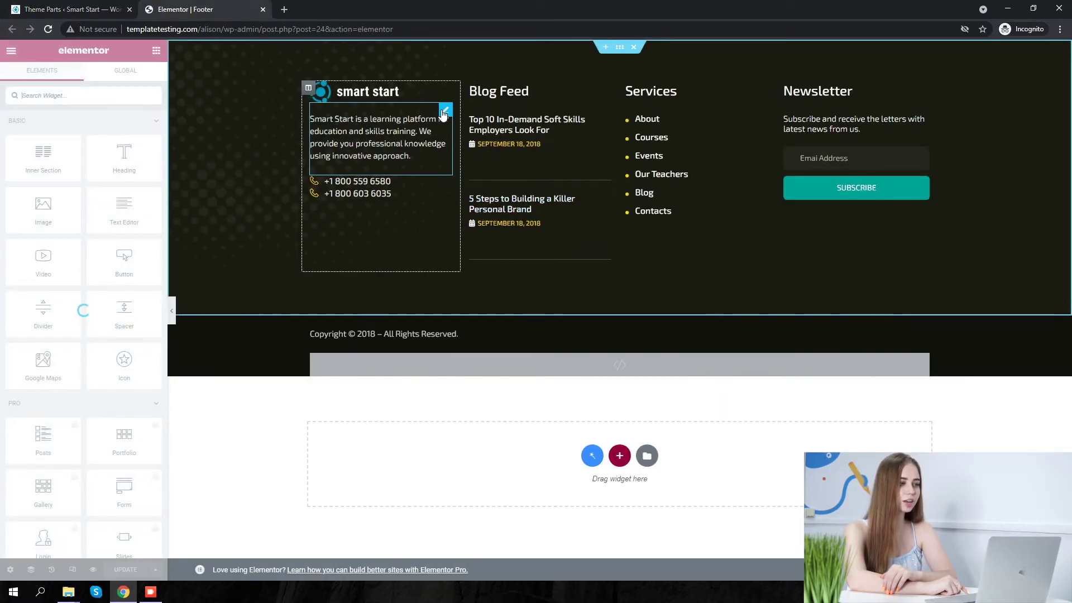
click(444, 114)
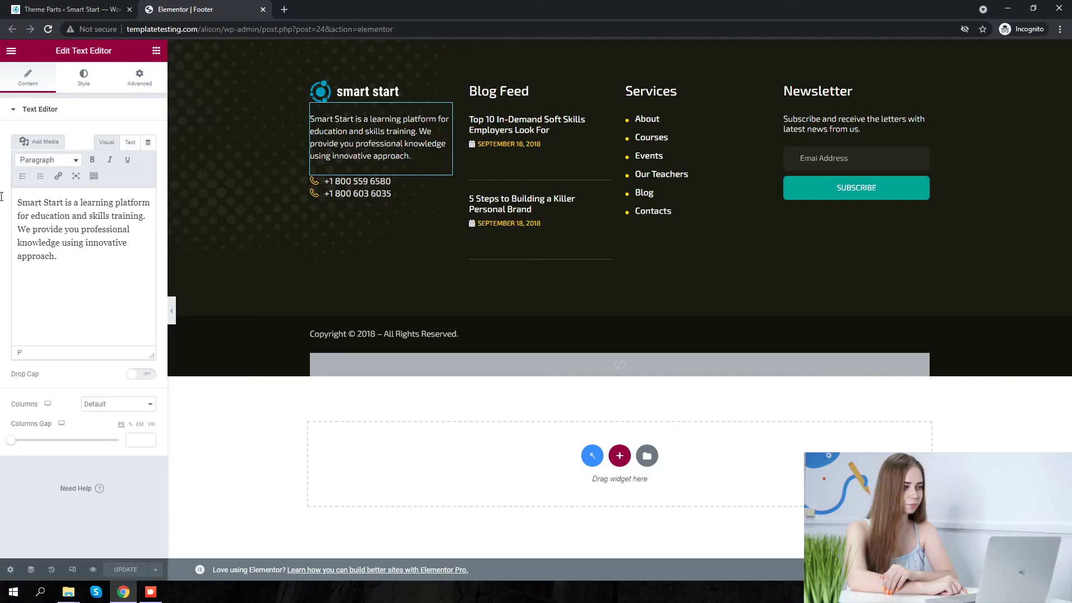
Step: Replace the footer description text with 'Zemez' and update the template
drag(57, 255, 21, 198)
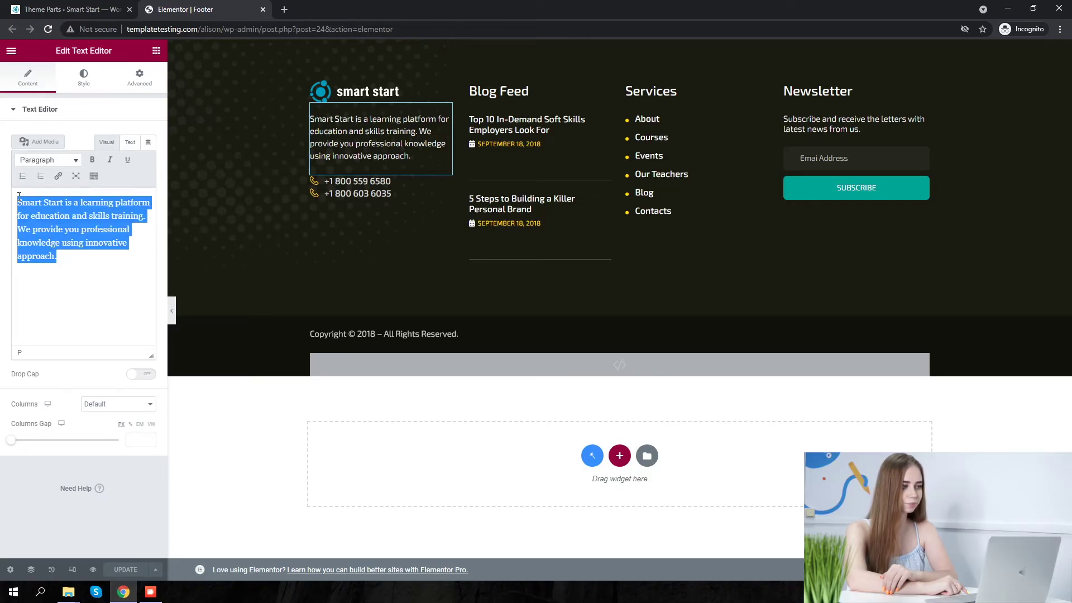
text(Zemez)
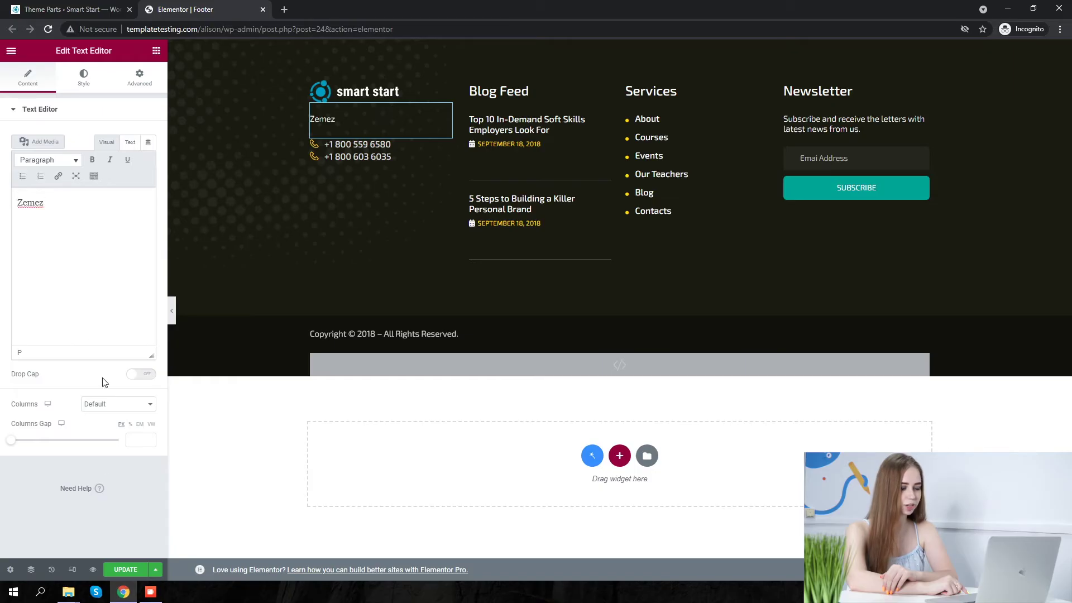
click(129, 570)
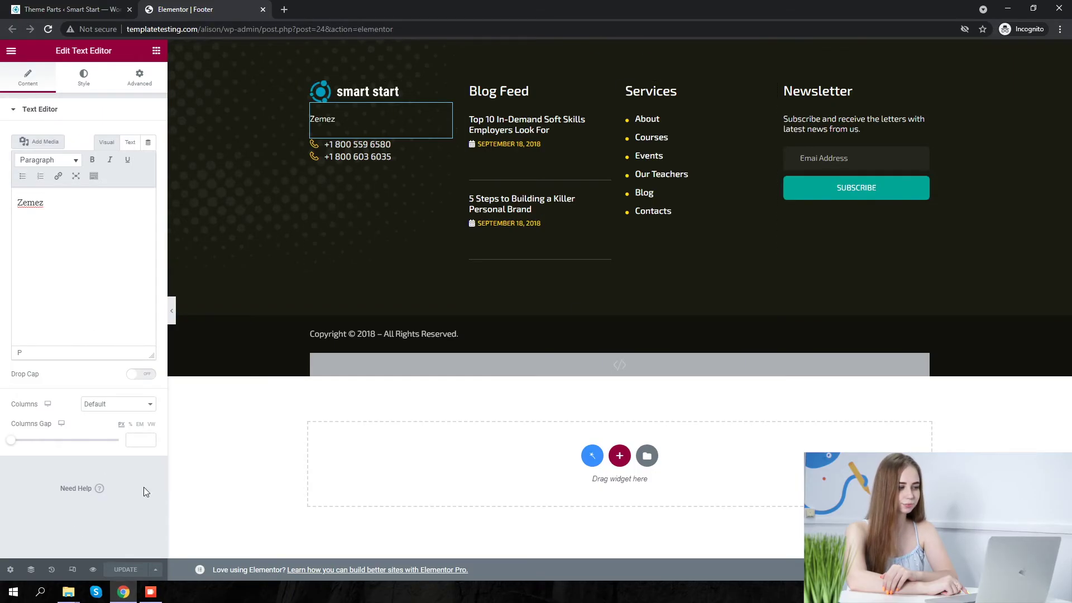
Step: Select the logo-and-text column in Navigator and confirm the footer's display condition is Entire Site
click(32, 570)
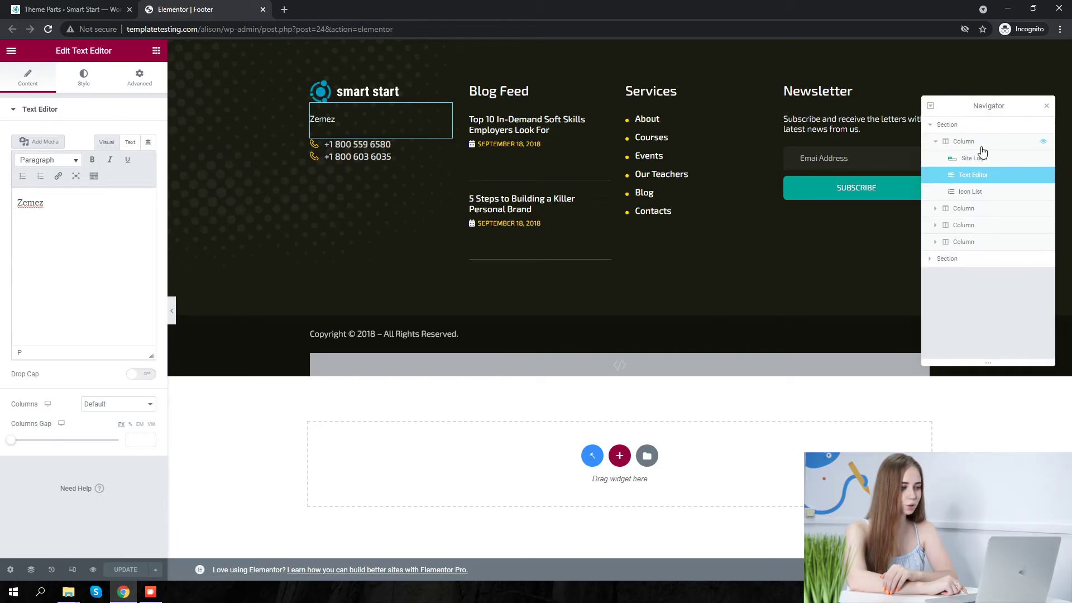
click(965, 142)
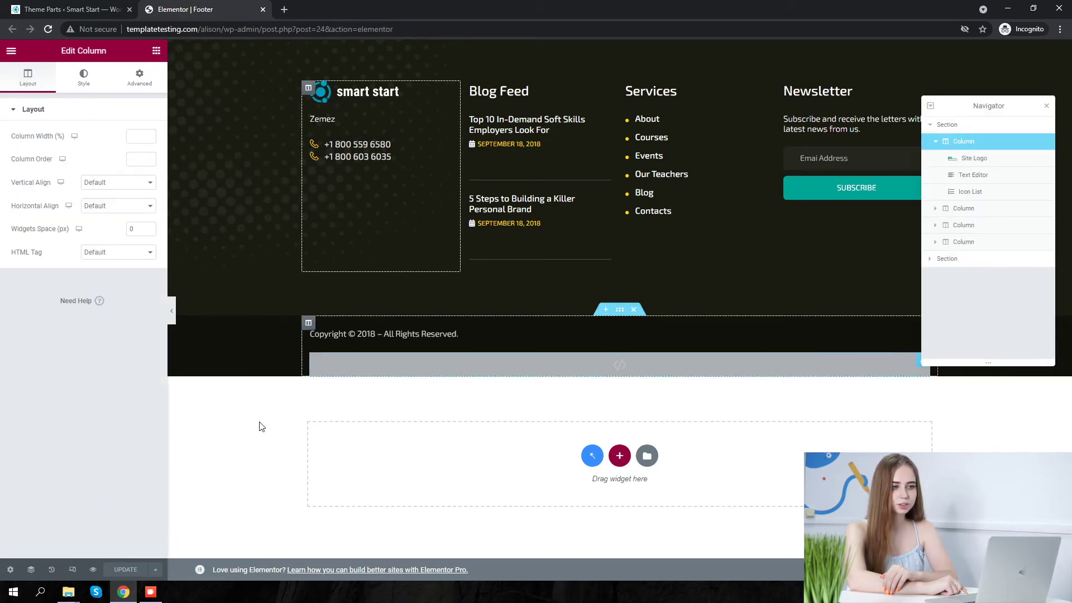
click(10, 571)
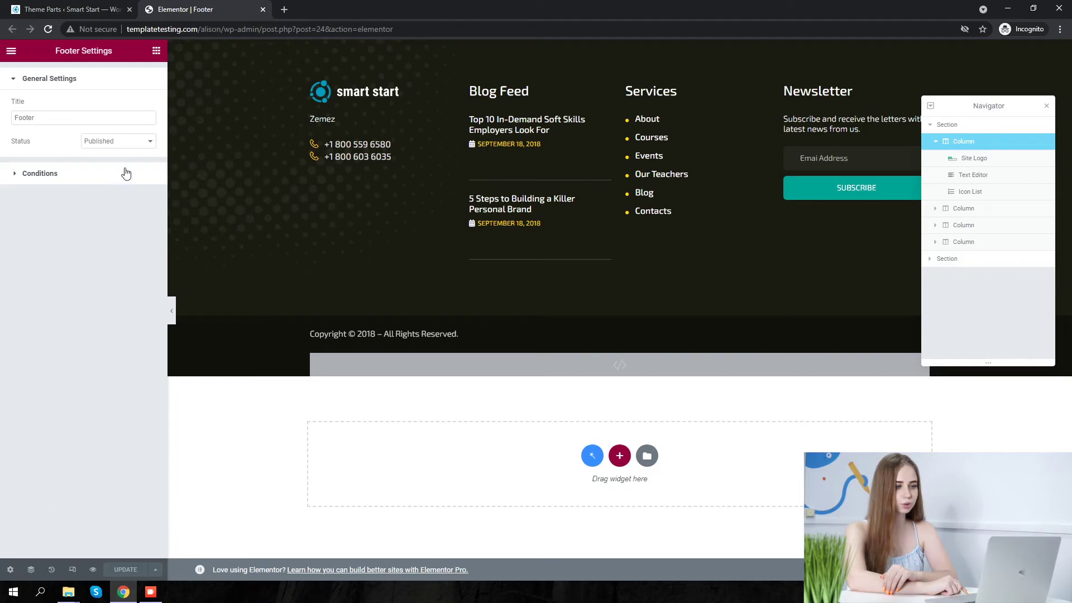
click(117, 141)
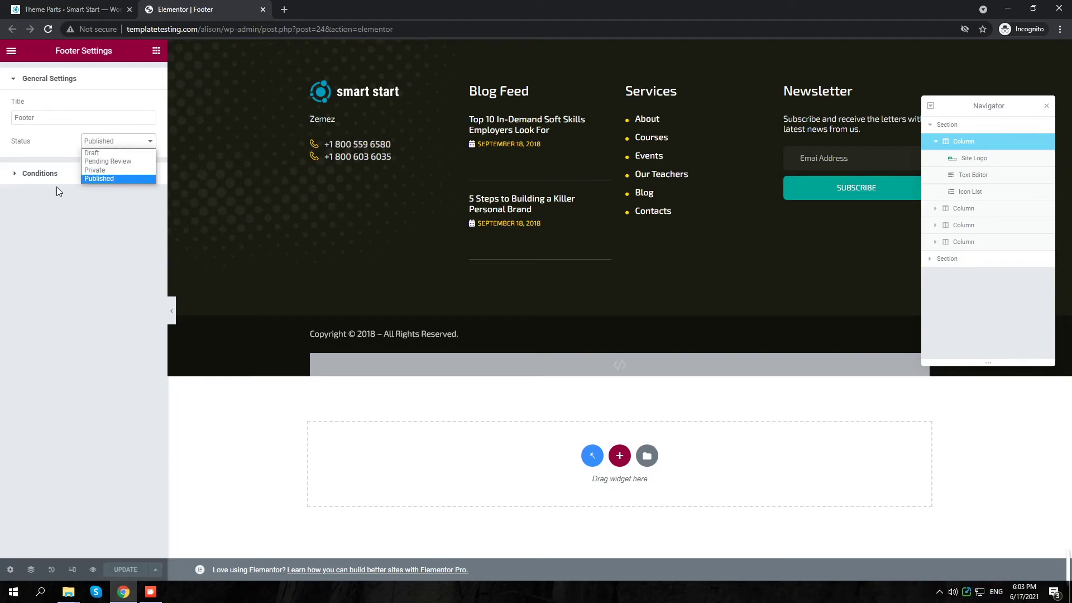
click(40, 173)
click(117, 133)
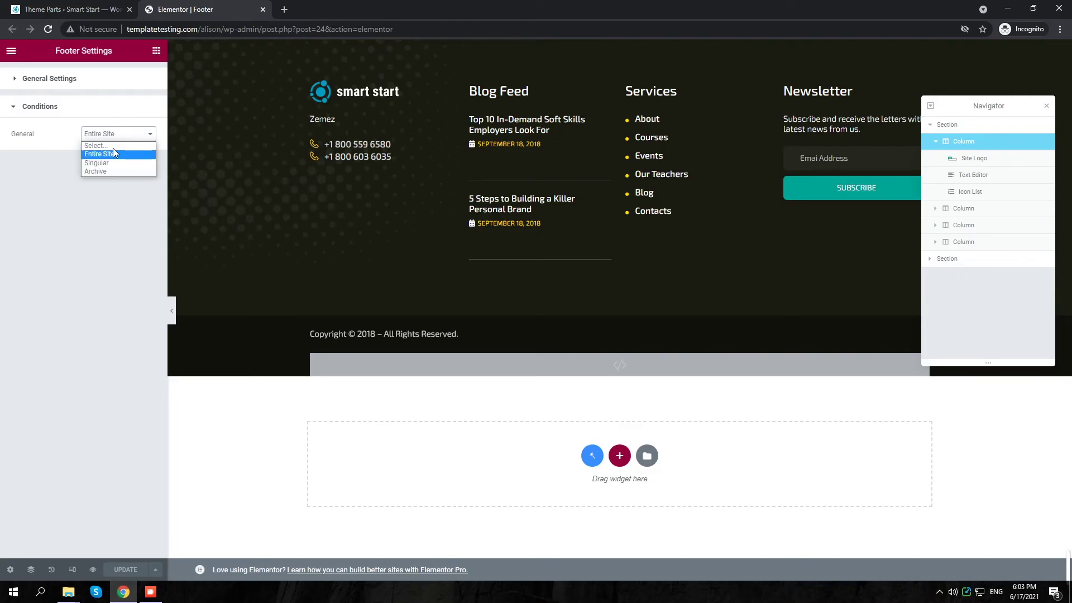
click(129, 135)
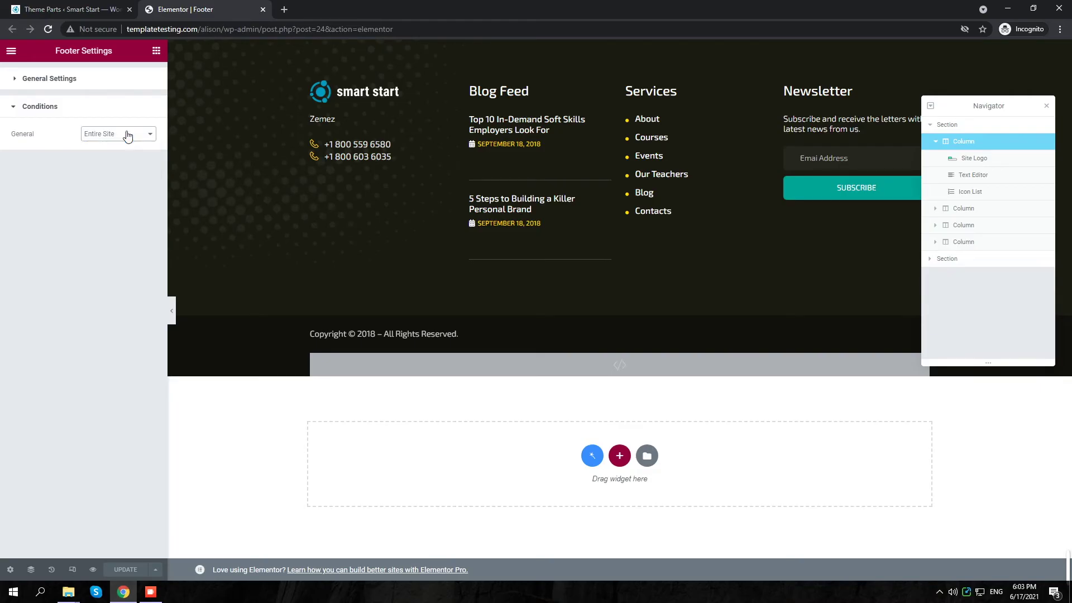
Step: Close the Footer editor, open the Header template, and select its site logo
click(263, 10)
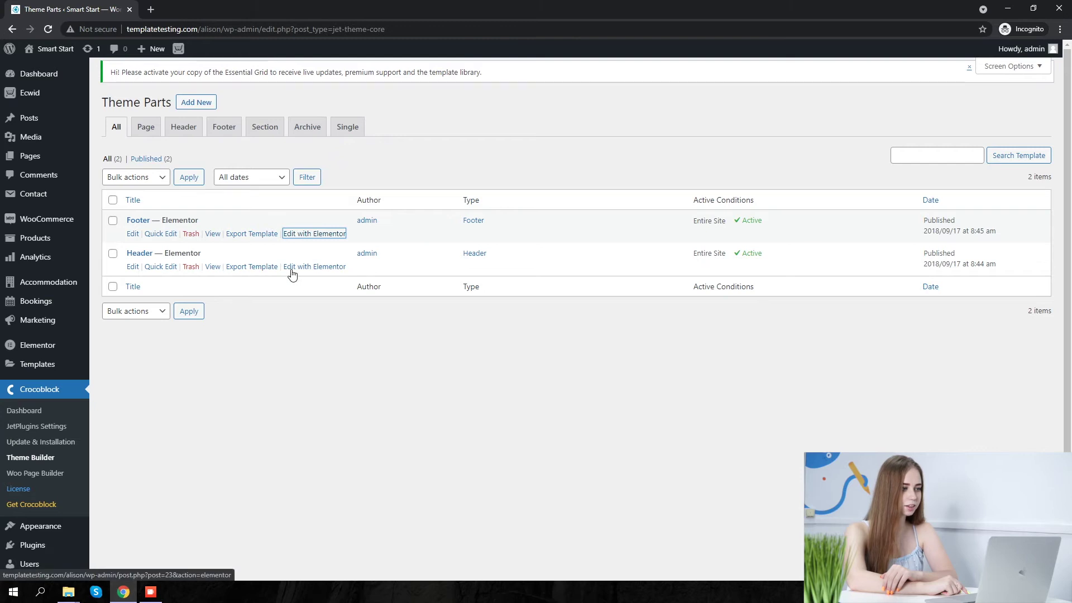
click(313, 267)
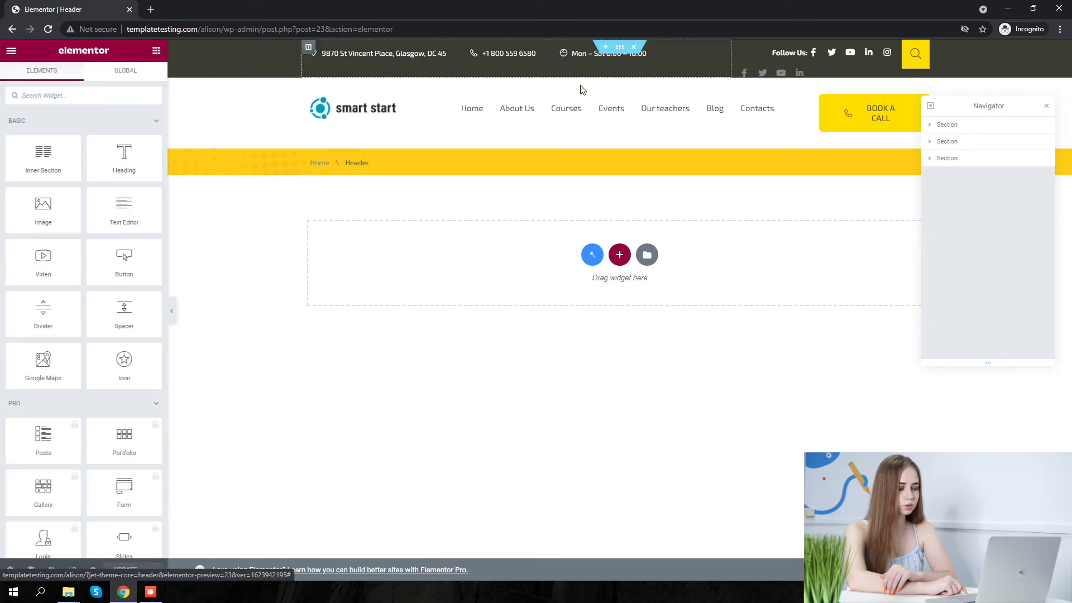
click(360, 111)
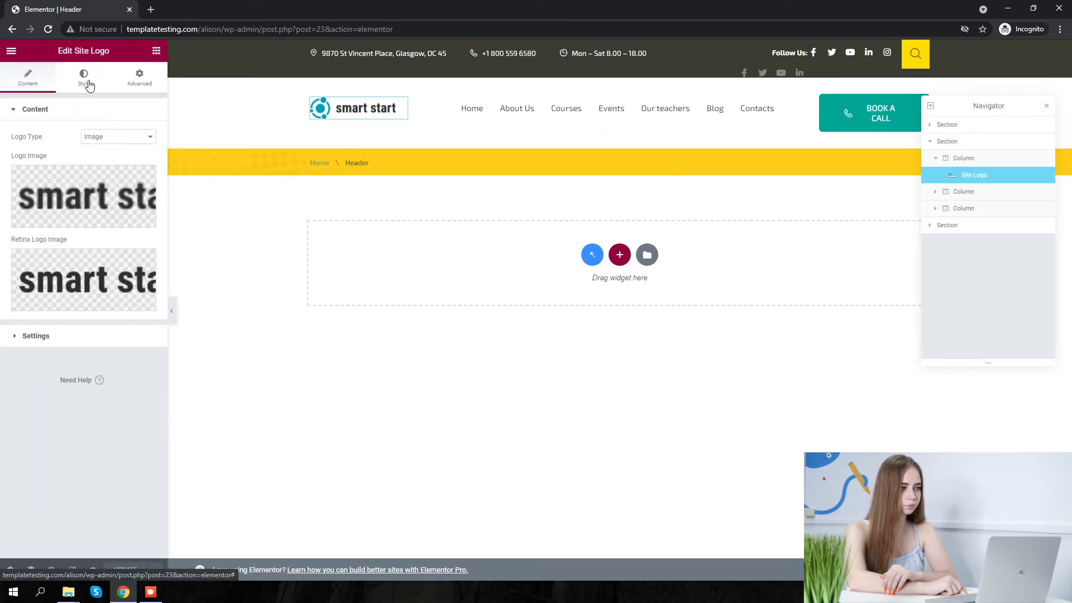
Step: Review the logo's style options and the Header template's display conditions
click(84, 77)
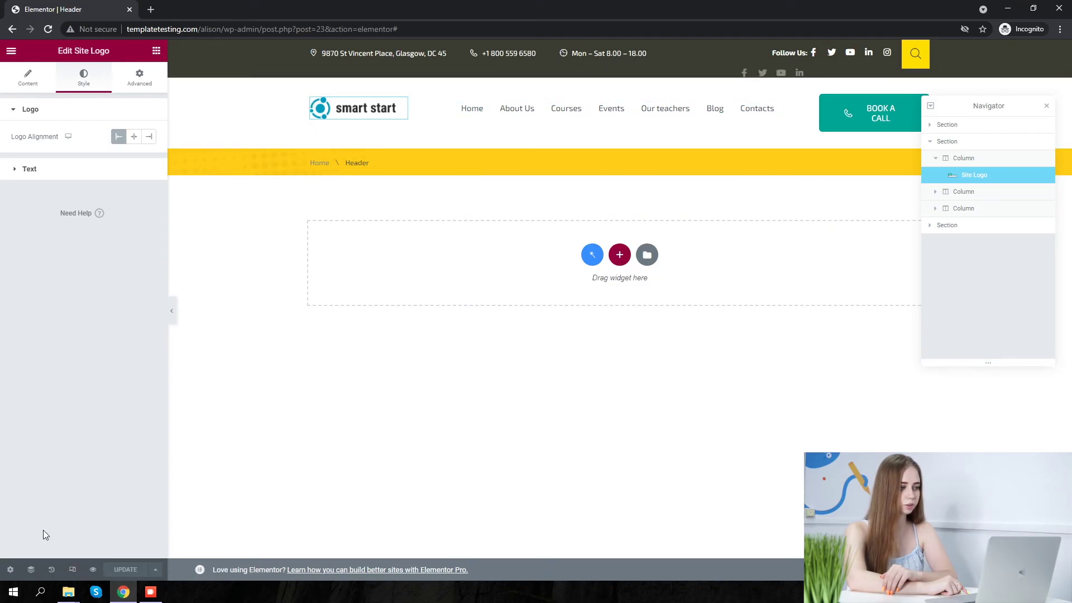
click(11, 570)
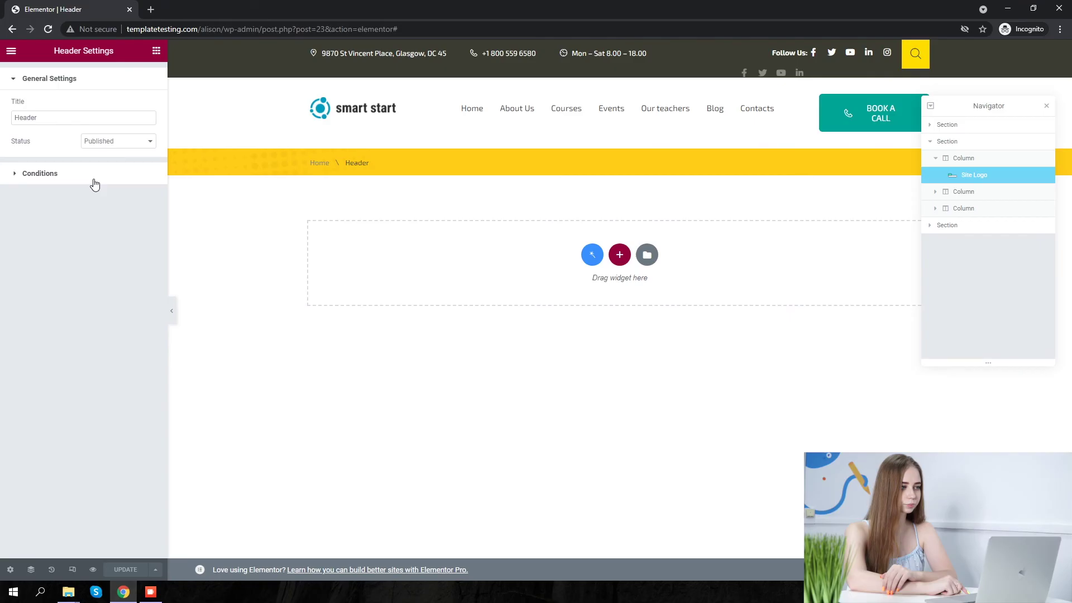
click(39, 172)
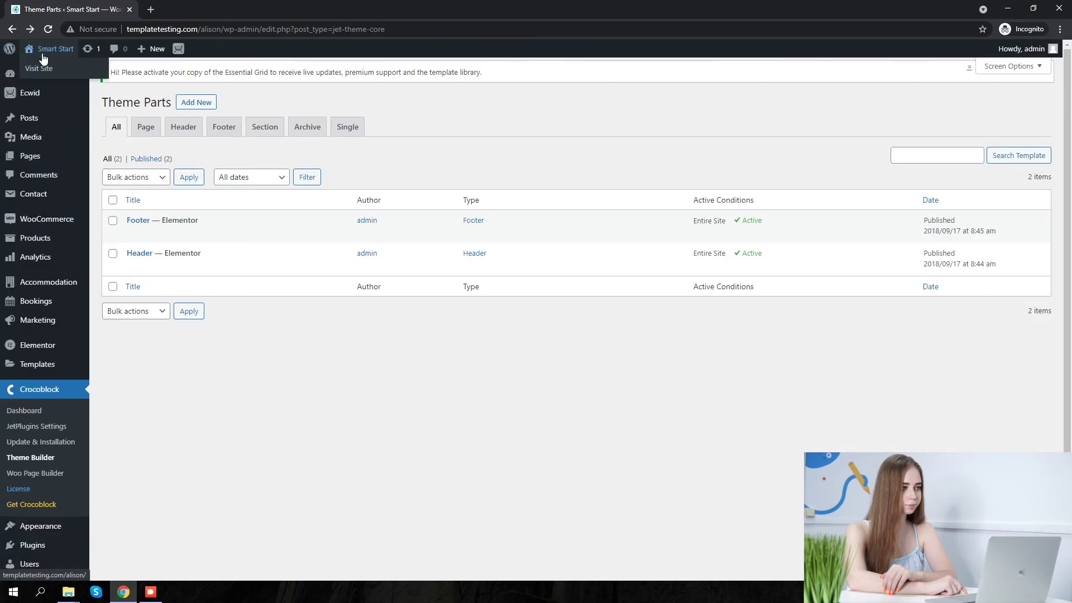